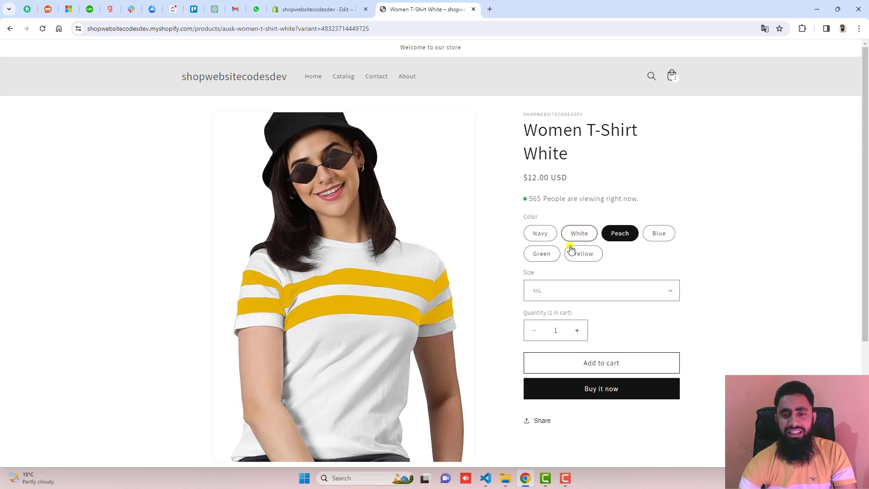
- Try size L then settle on M for the Peach shirt, then switch to the admin Themes page
click(562, 291)
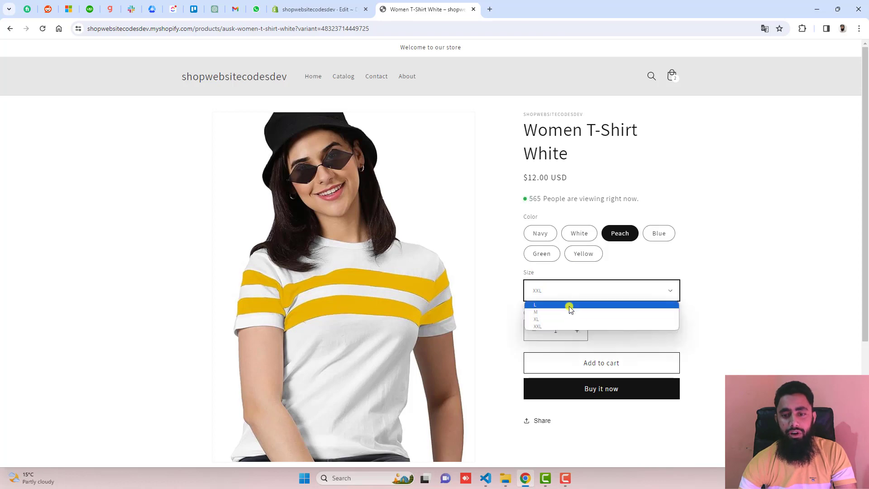
click(569, 306)
click(574, 291)
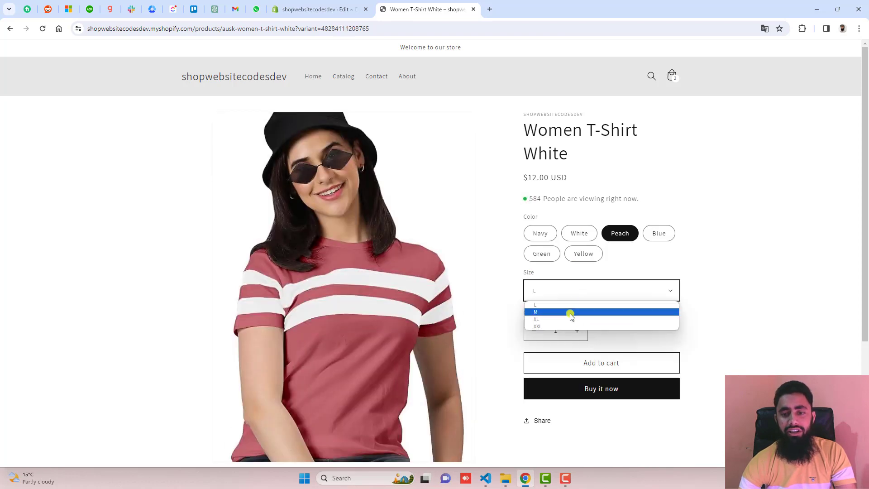
click(570, 313)
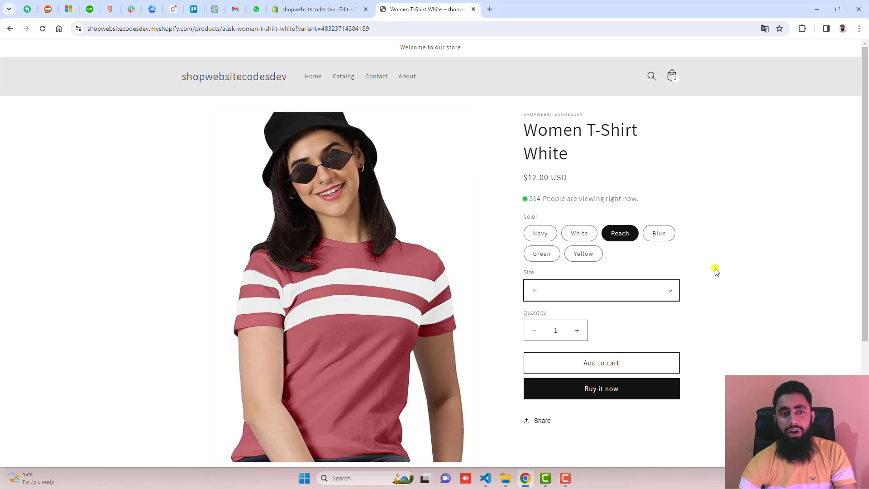
key(ctrl+shift+Tab)
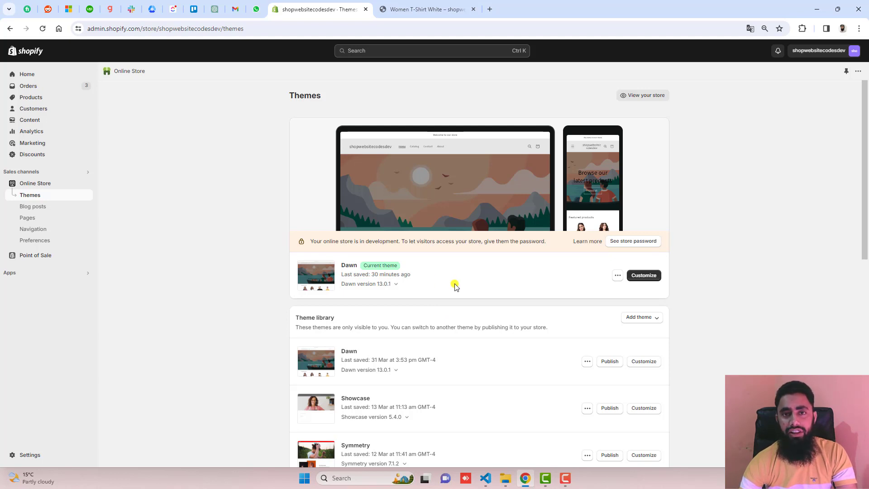
- Choose Edit code from the current Dawn theme's more-options menu
click(618, 275)
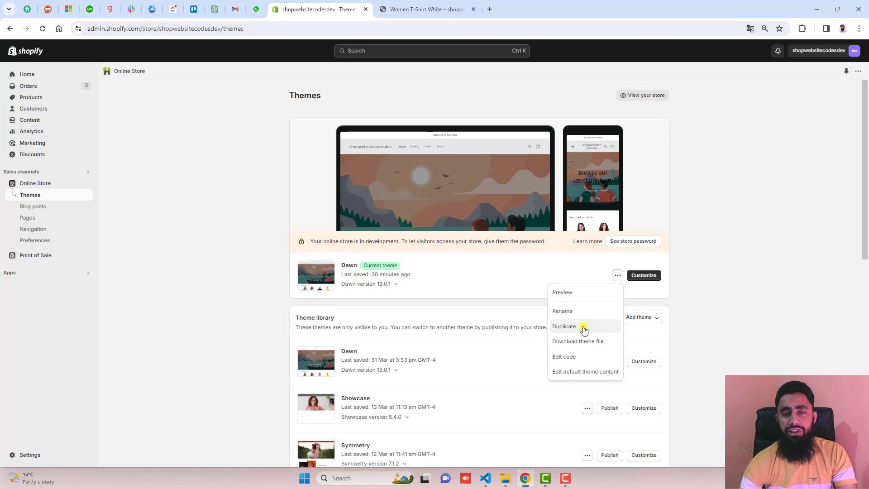
click(563, 356)
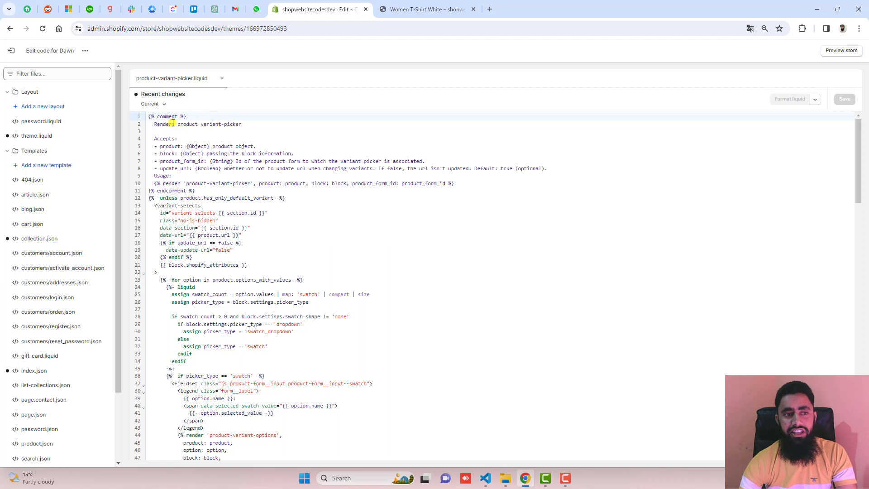
- Restore the Original version of product-variant-picker.liquid, save it and close the file
click(155, 104)
click(163, 273)
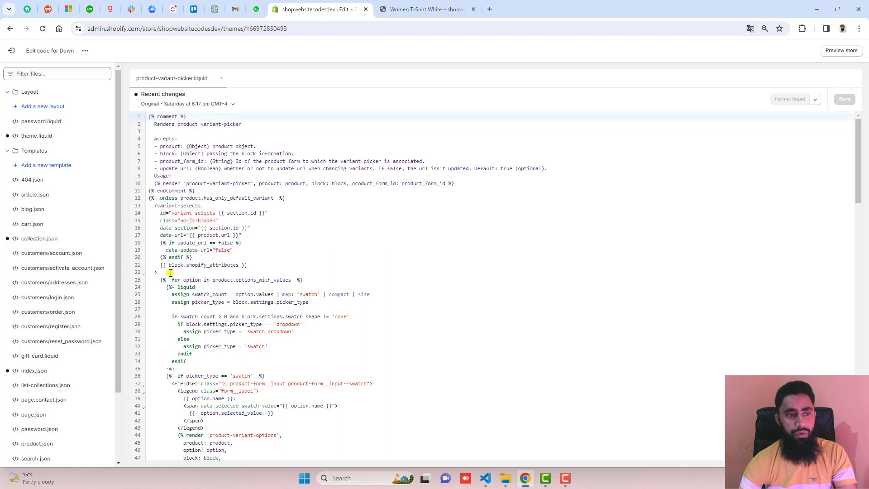
click(844, 99)
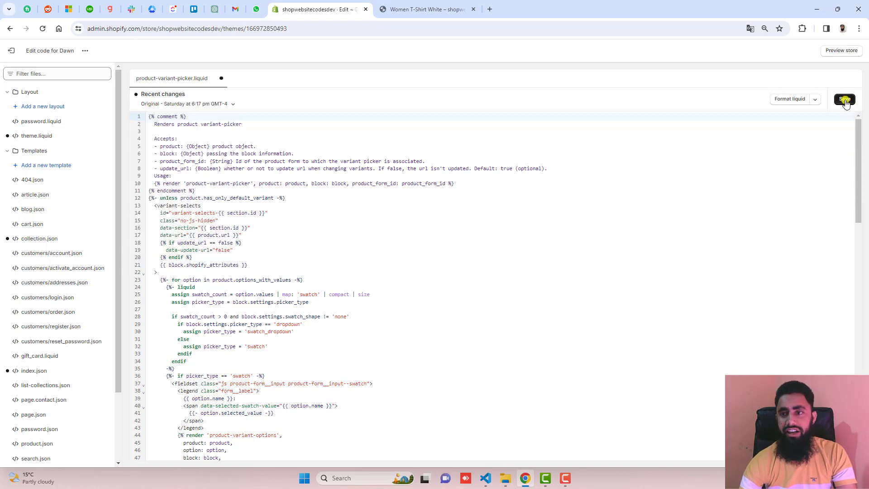
click(221, 78)
click(30, 91)
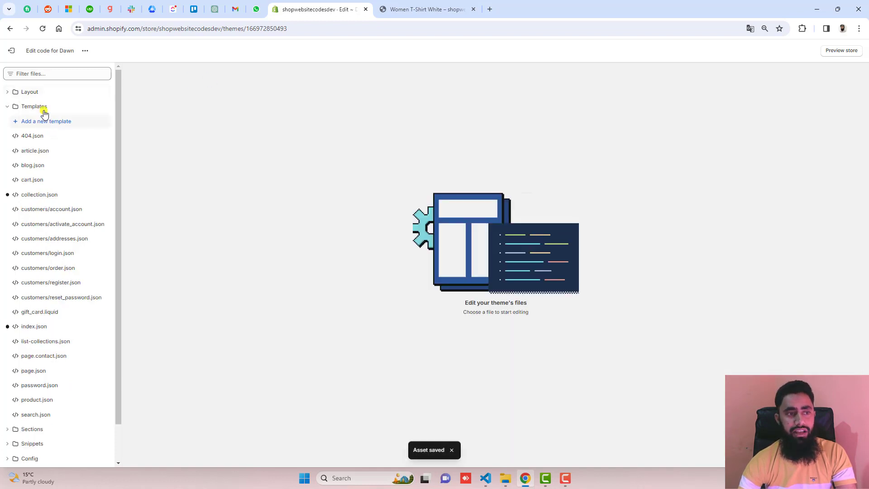
click(35, 150)
- Reload the store product page so Size choices appear as pills beside Color
click(420, 8)
click(41, 28)
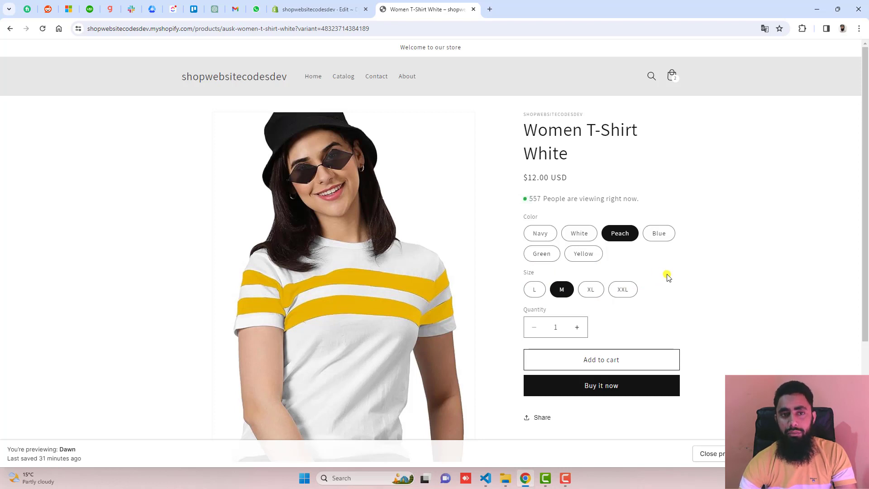
- Filter for 'varia', reopen product-variant-picker.liquid and place the caret in the 'button' condition on line 51
key(ctrl+Tab)
click(54, 73)
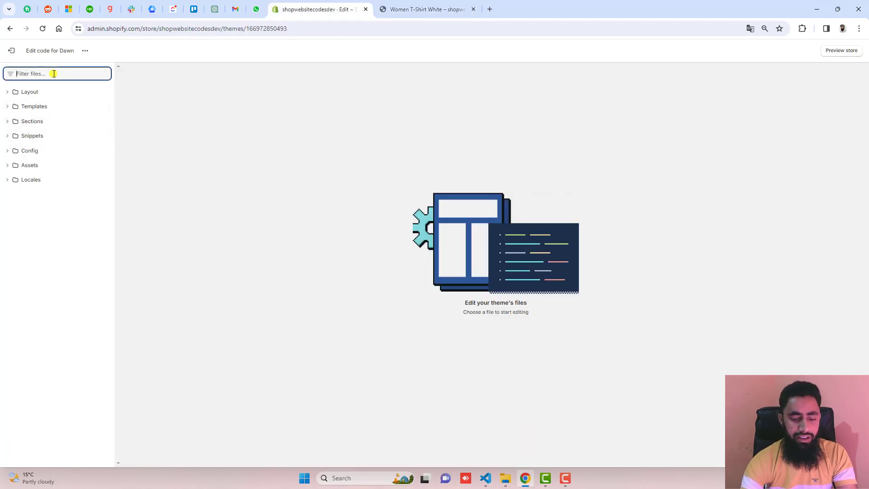
text(varia)
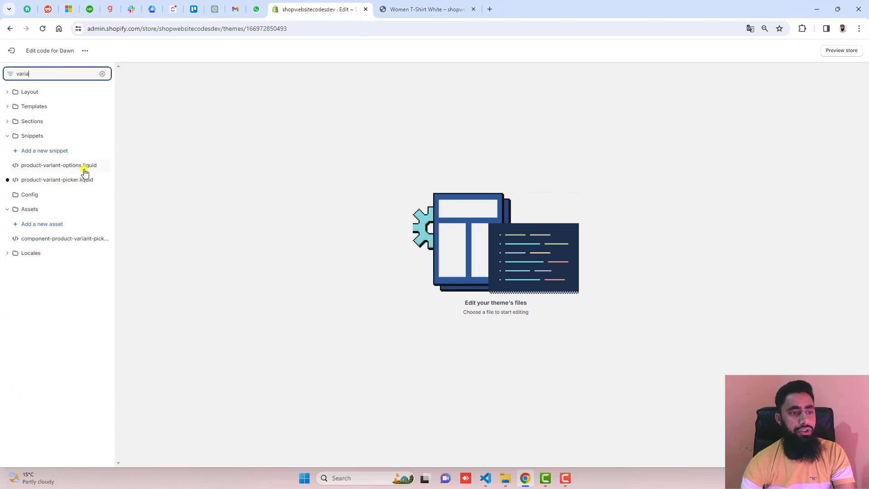
click(57, 179)
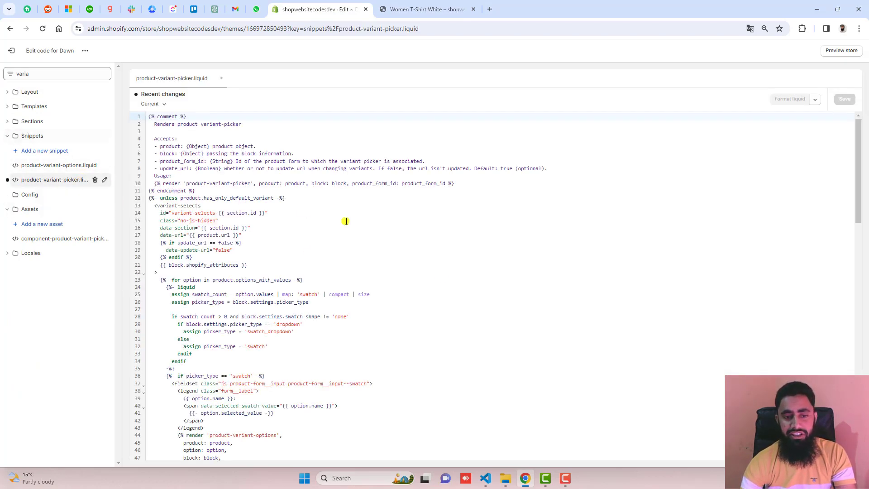
scroll(419, 291, down, 10)
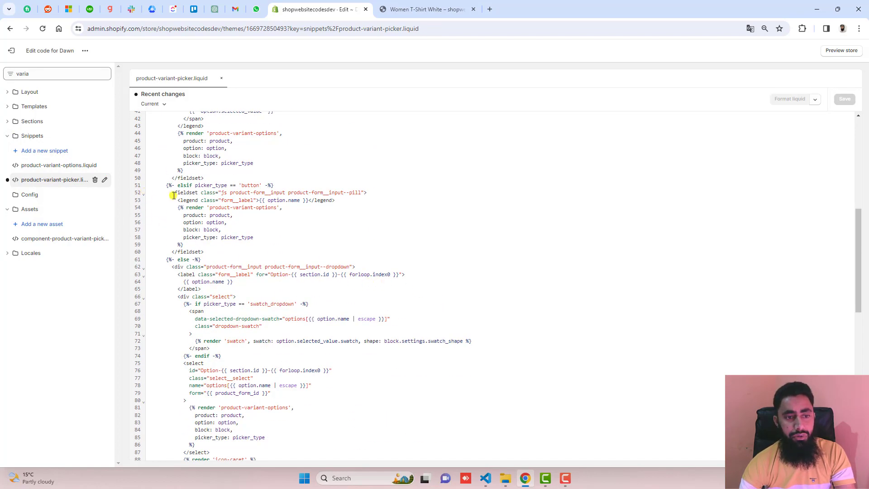
click(208, 185)
click(252, 185)
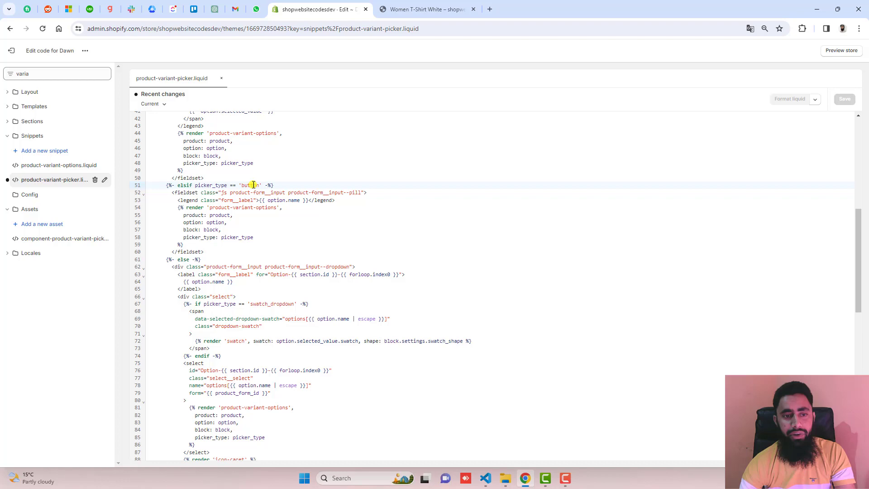
click(428, 9)
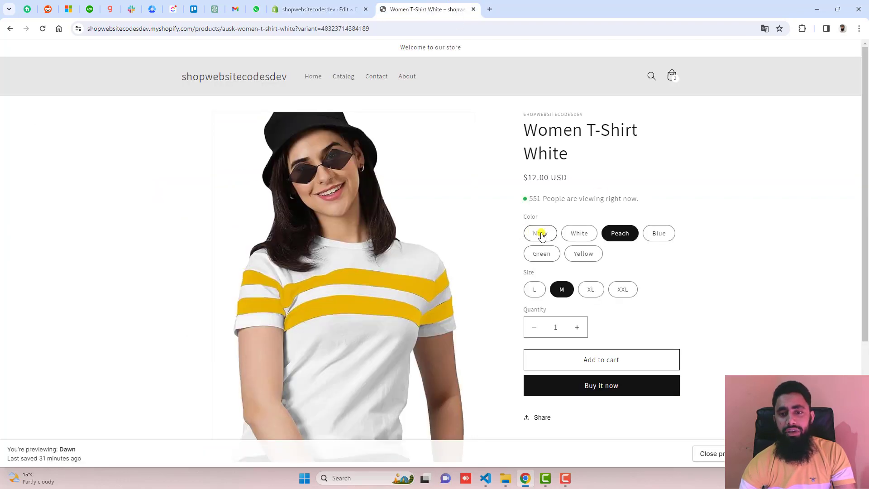
click(331, 8)
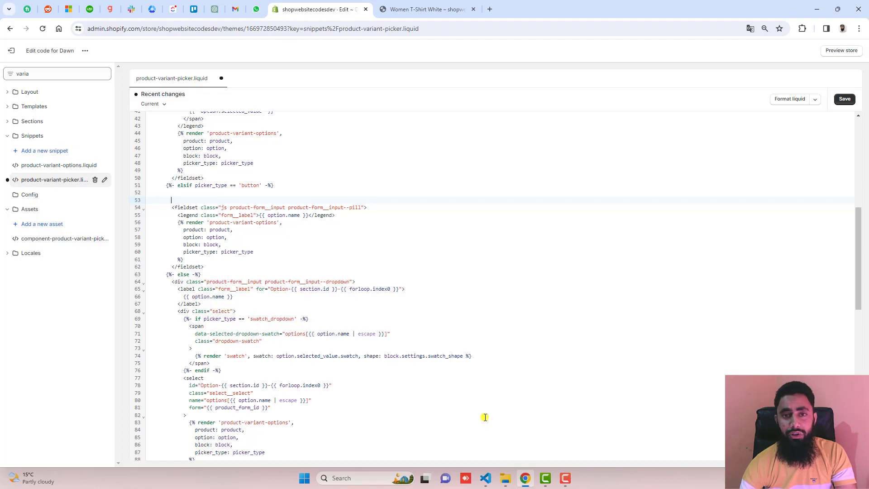
- Copy the ten-line useColor Liquid block from VS Code
click(485, 478)
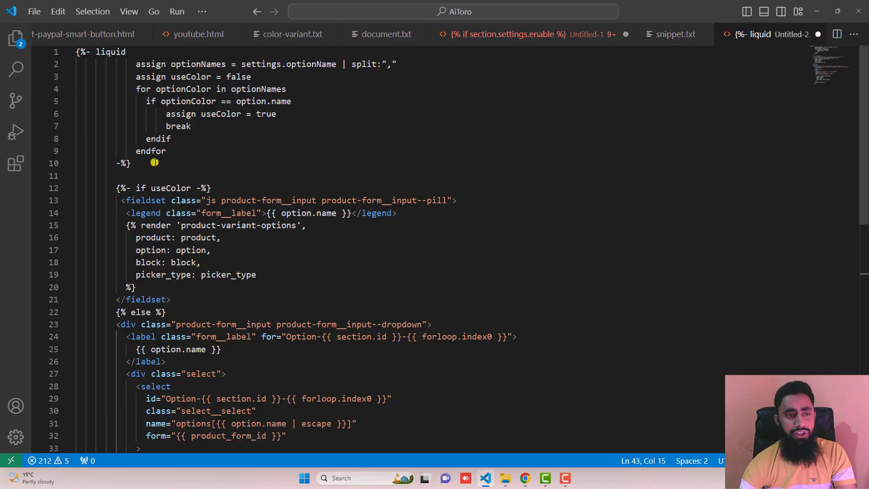
drag(136, 162, 62, 54)
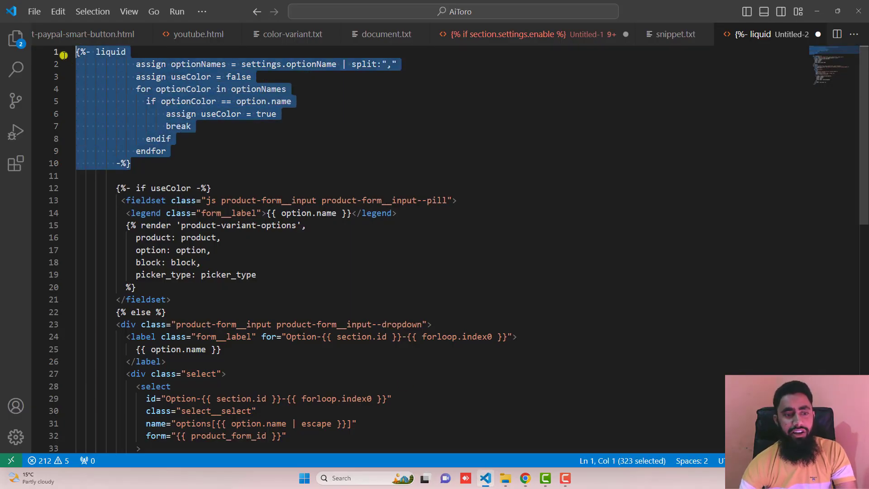
key(ctrl+c)
- Paste the useColor block under the button branch and add blank lines before the pill fieldset
click(525, 478)
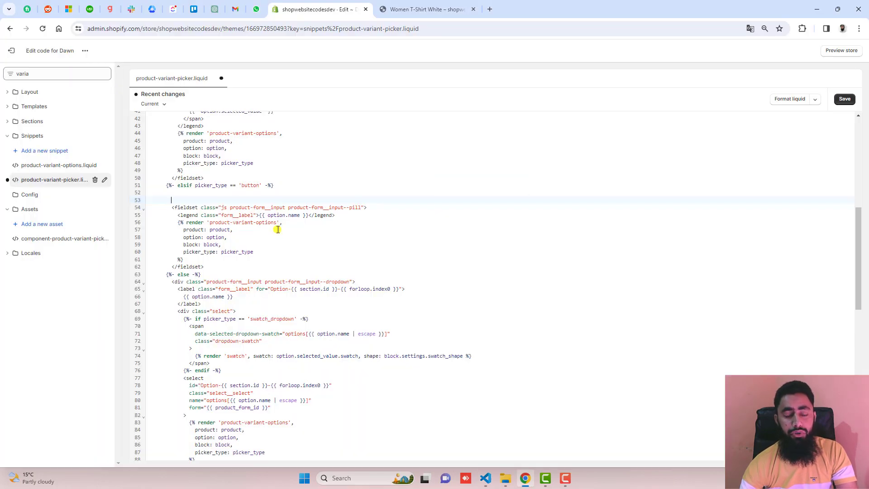
key(ctrl+v)
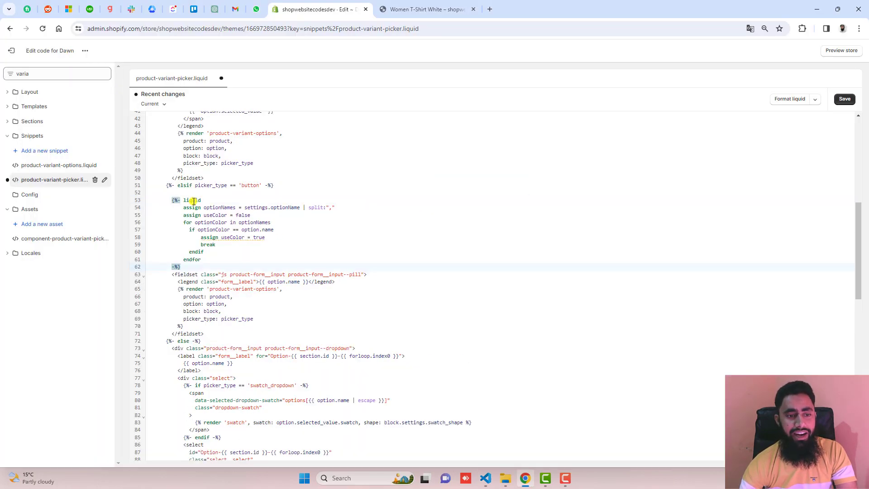
key(Return)
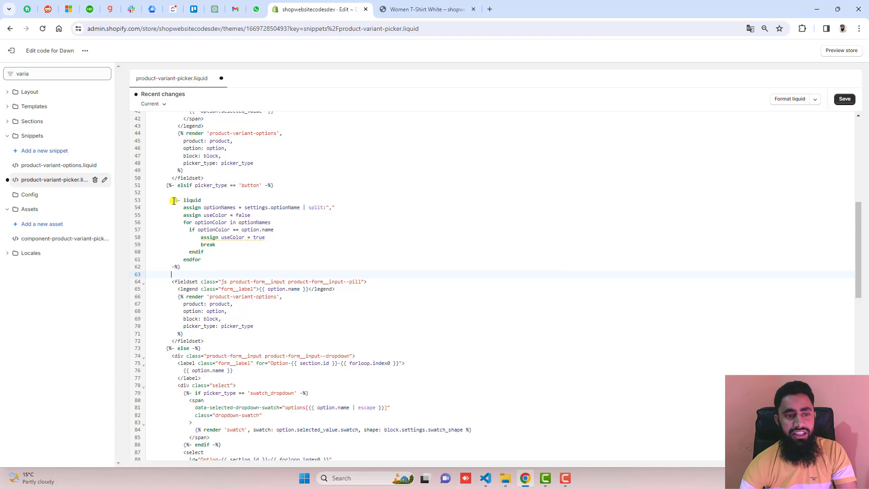
drag(172, 200, 185, 268)
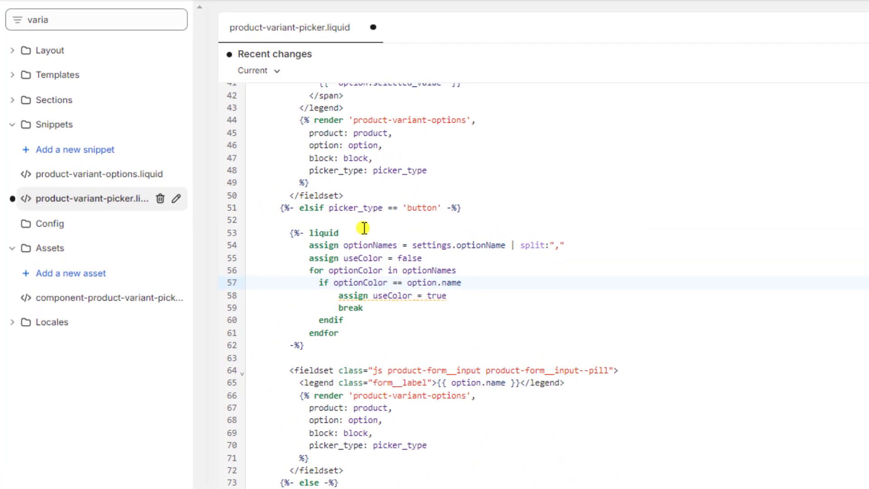
double_click(208, 215)
click(309, 345)
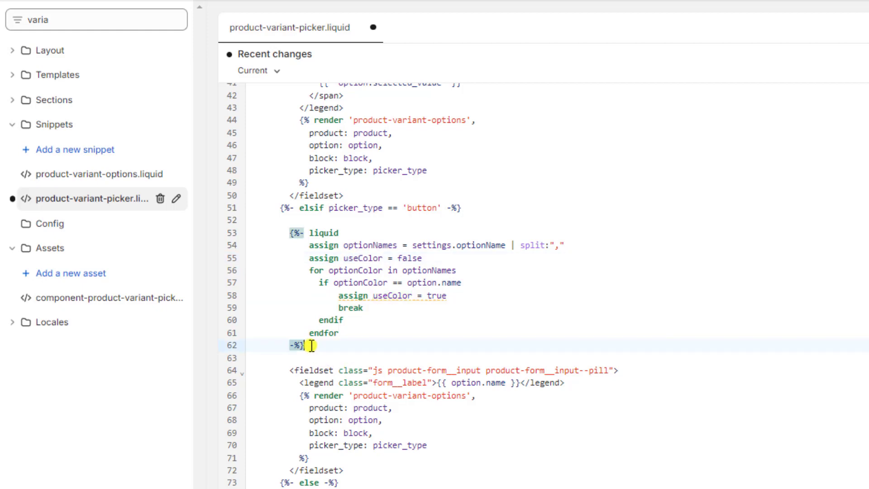
key(Return)
key(Return)
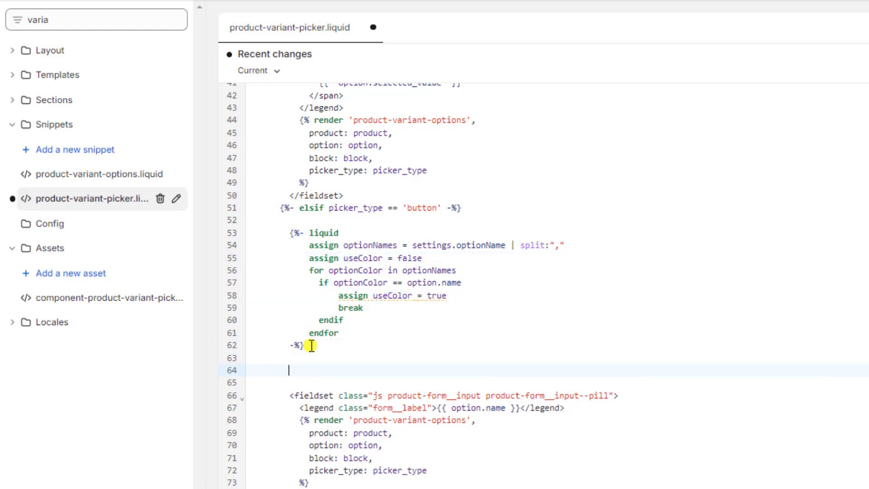
text({% if useColor %})
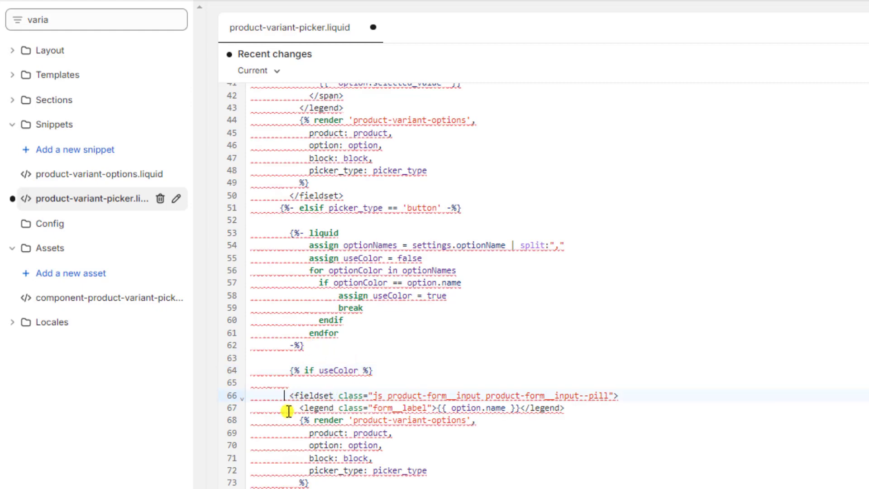
- Wrap the pill fieldset inside if useColor … else … endif and review the condition
drag(289, 395, 342, 485)
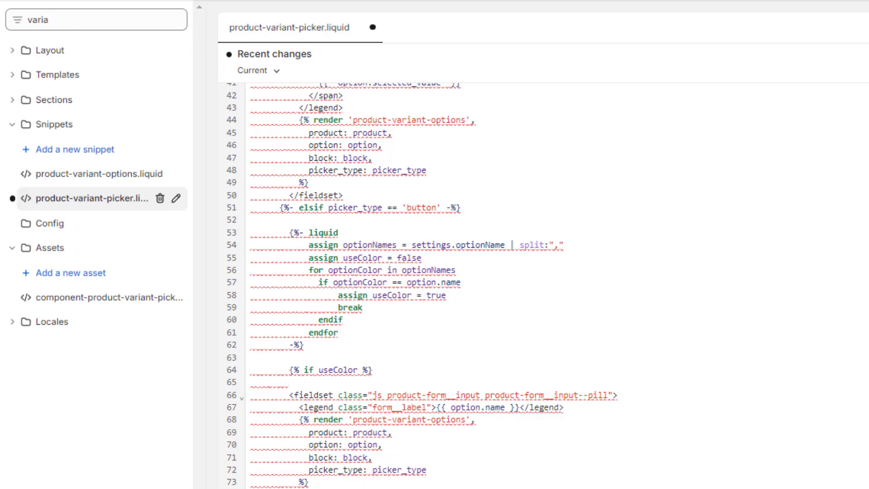
click(328, 435)
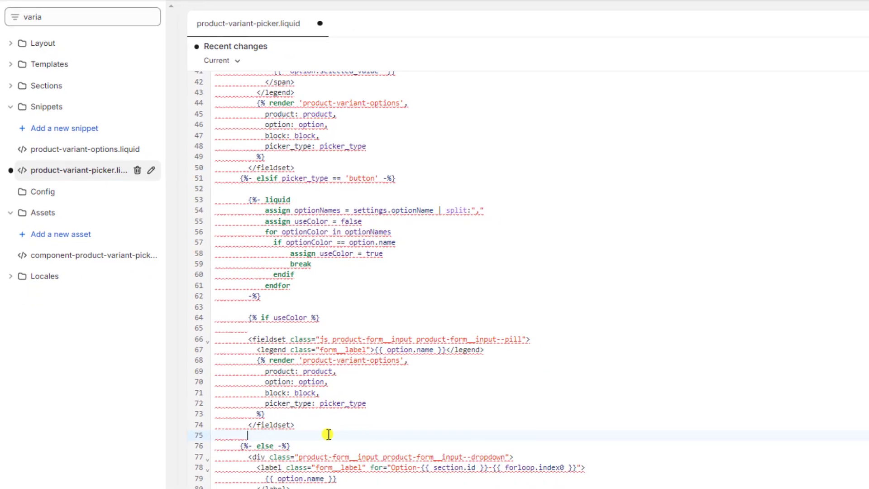
text({% else %})
key(Return)
key(Return)
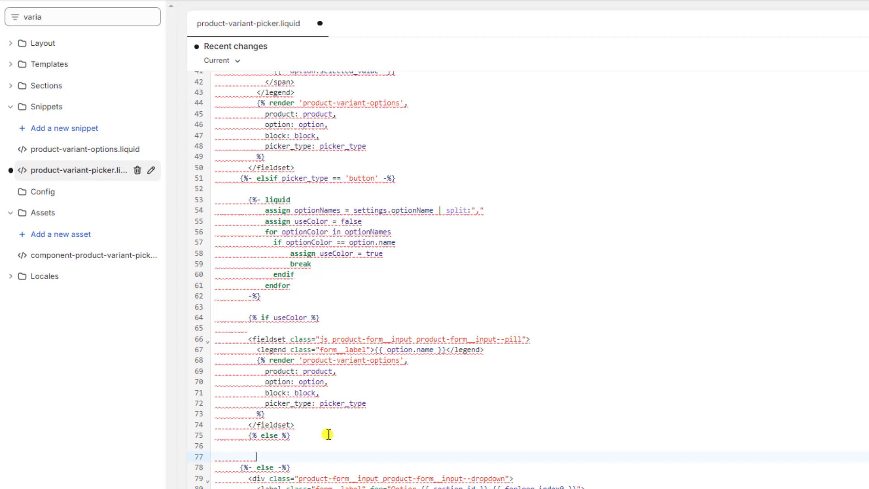
text({% end)
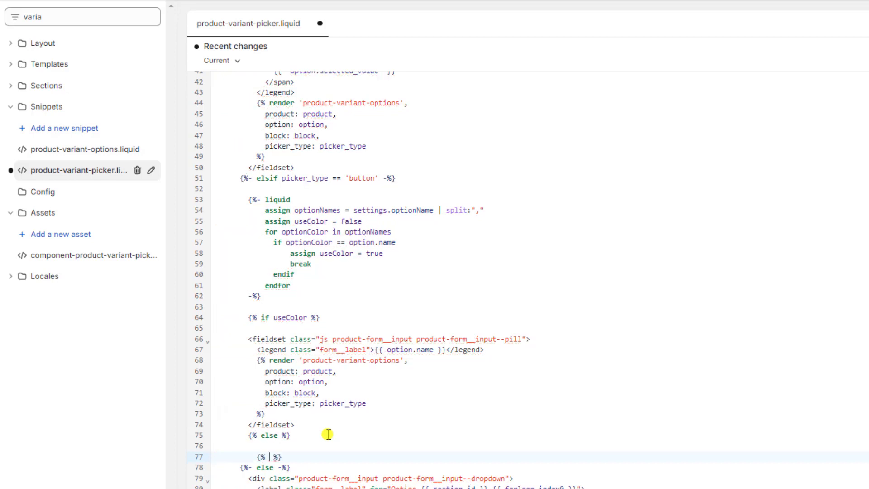
text(if)
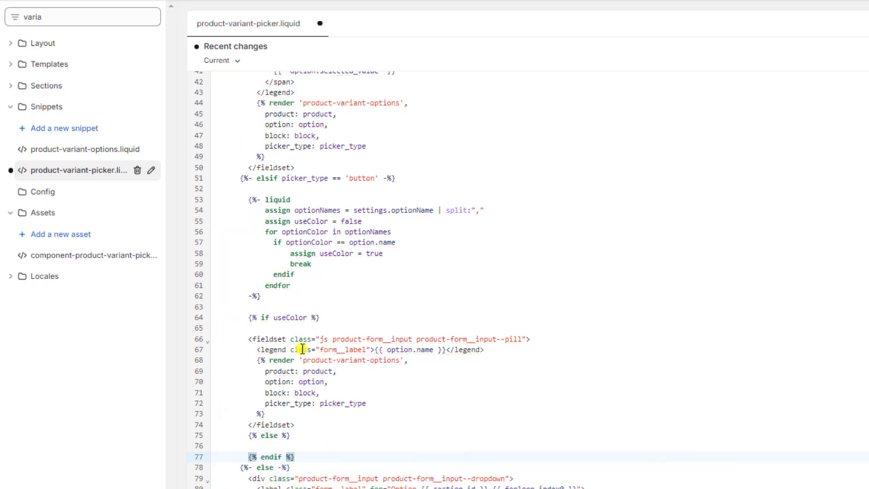
scroll(299, 347, down, 10)
scroll(271, 278, up, 1)
scroll(271, 279, up, 5)
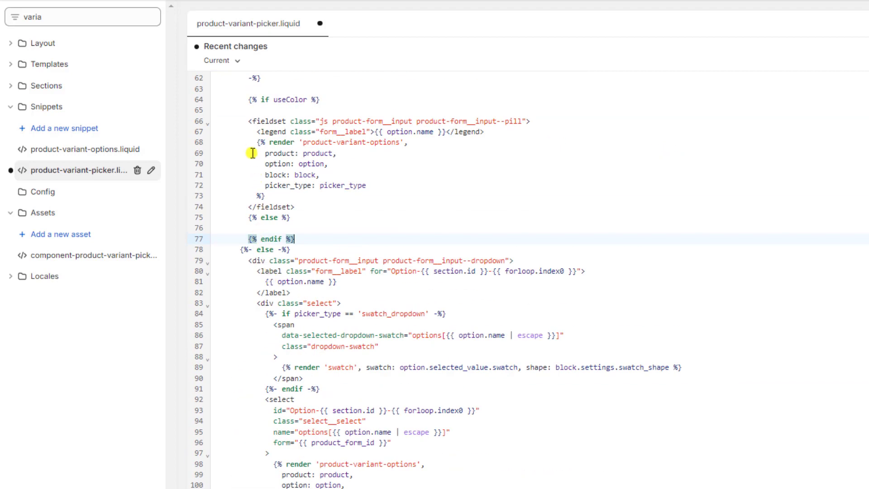
click(249, 122)
drag(248, 121, 294, 206)
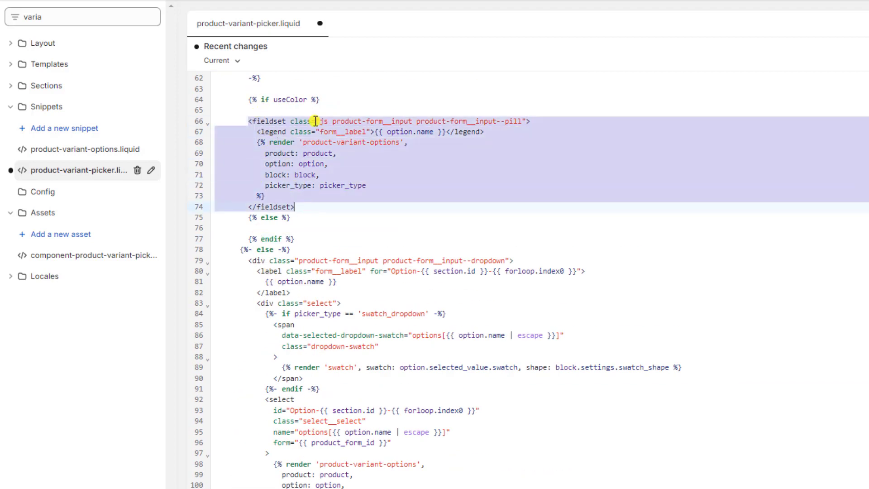
click(285, 100)
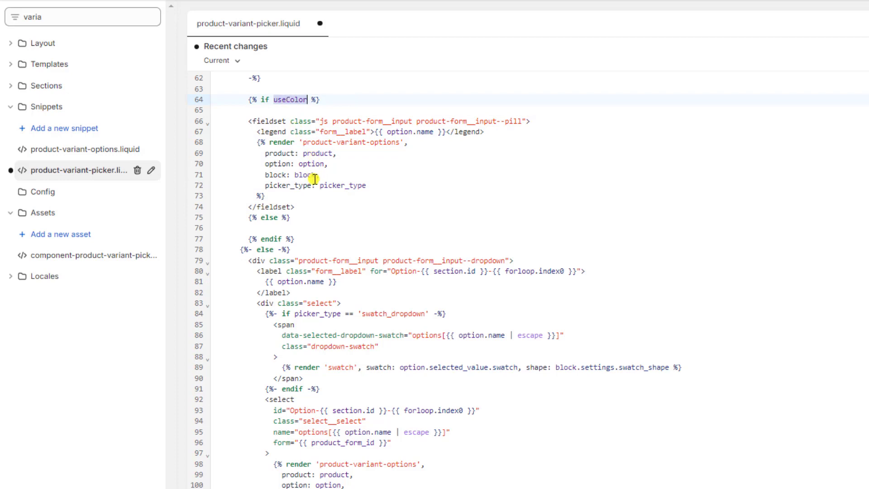
drag(248, 121, 295, 207)
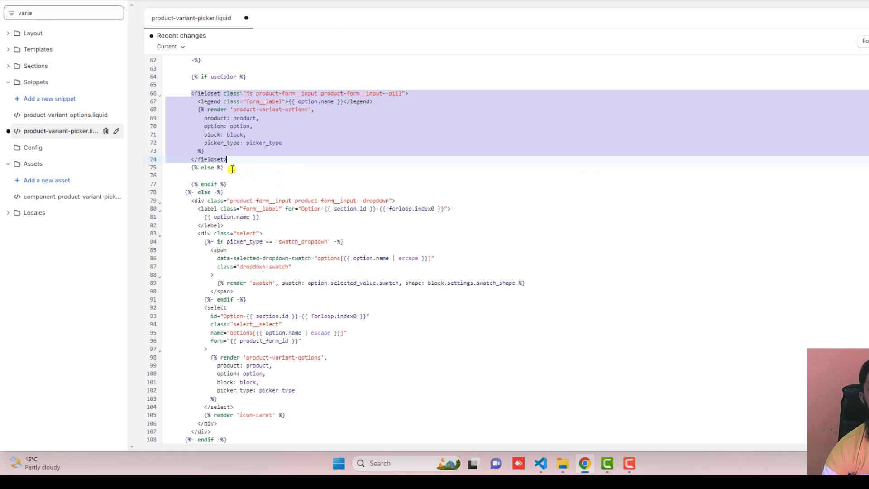
- Copy the existing dropdown div markup into the useColor else branch and select its swatch_dropdown block
click(217, 176)
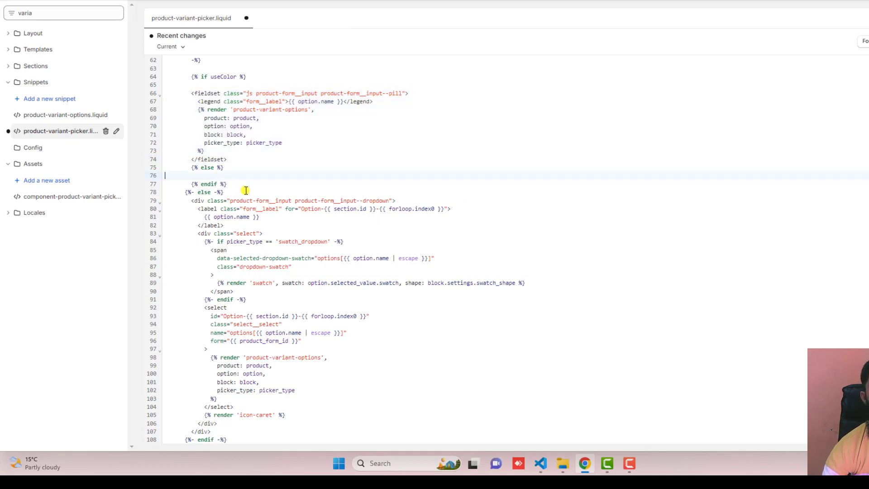
key(Return)
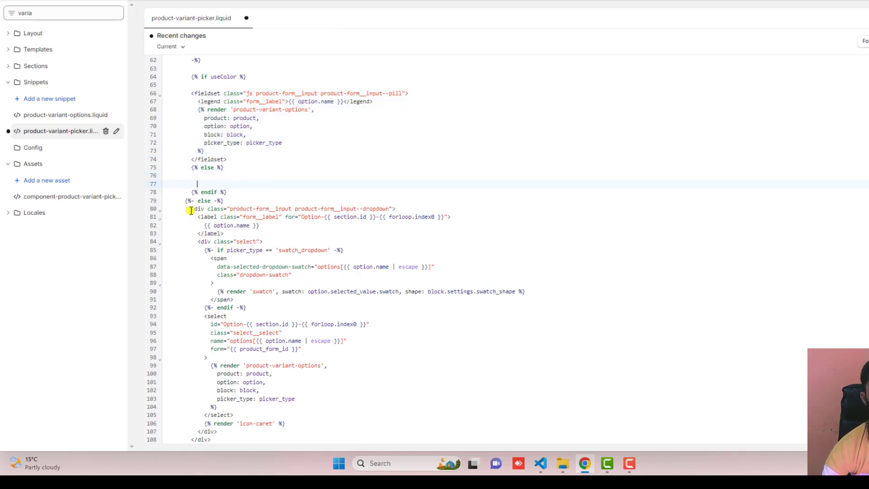
drag(191, 209, 223, 437)
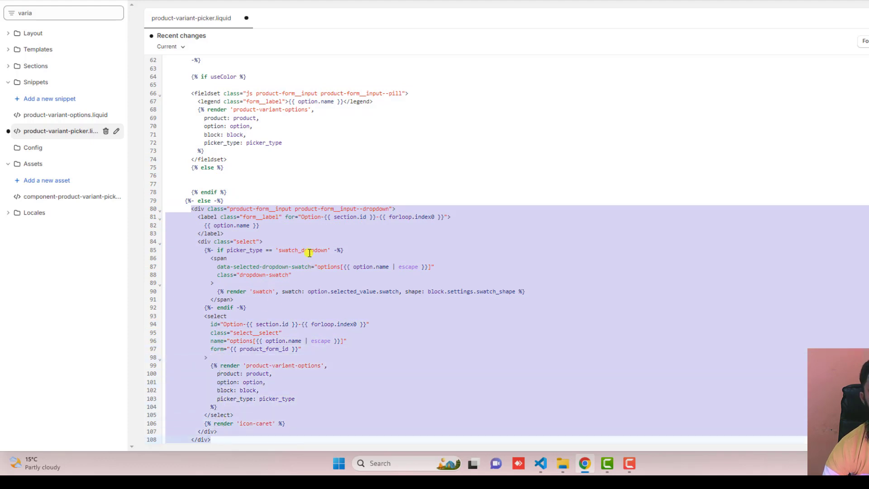
click(213, 179)
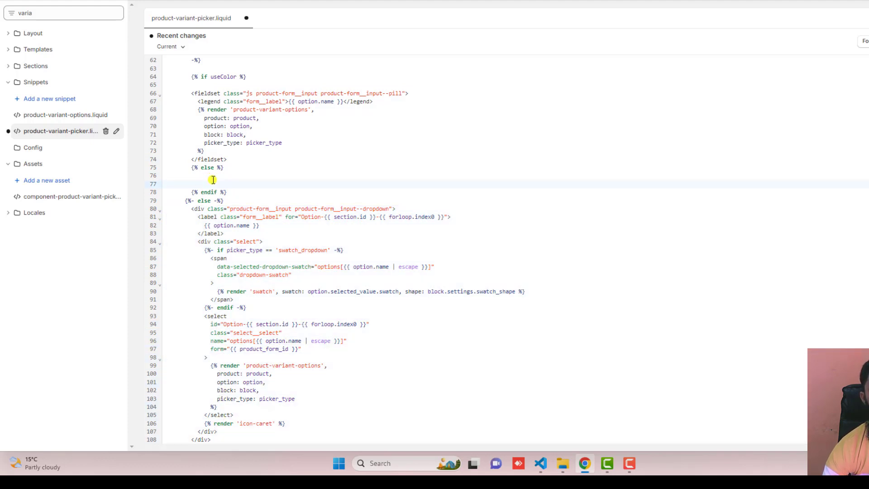
key(ctrl+v)
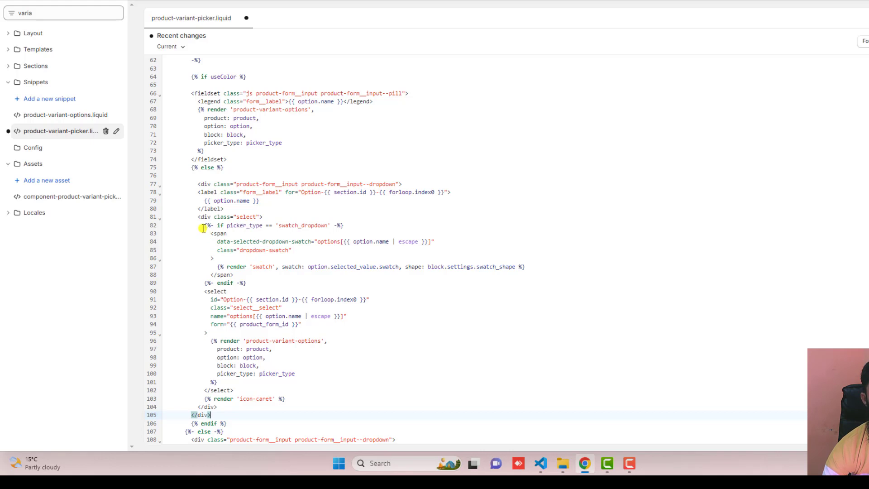
drag(204, 226, 361, 221)
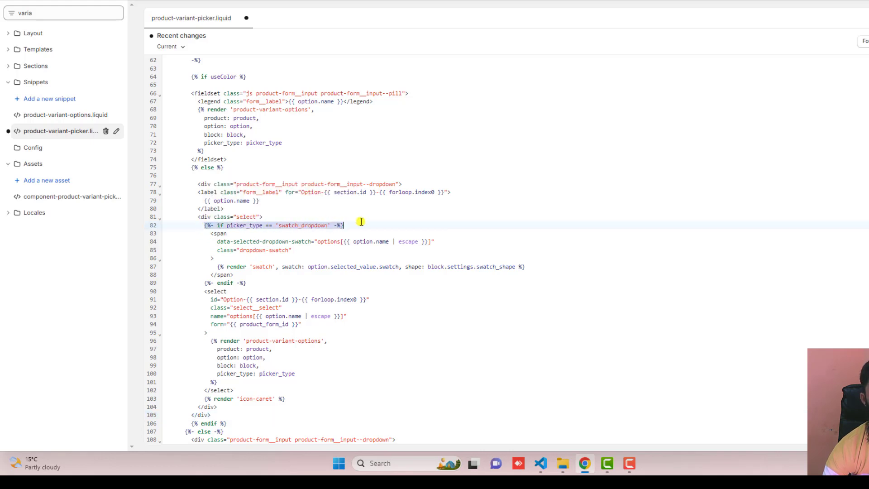
shift+click(252, 282)
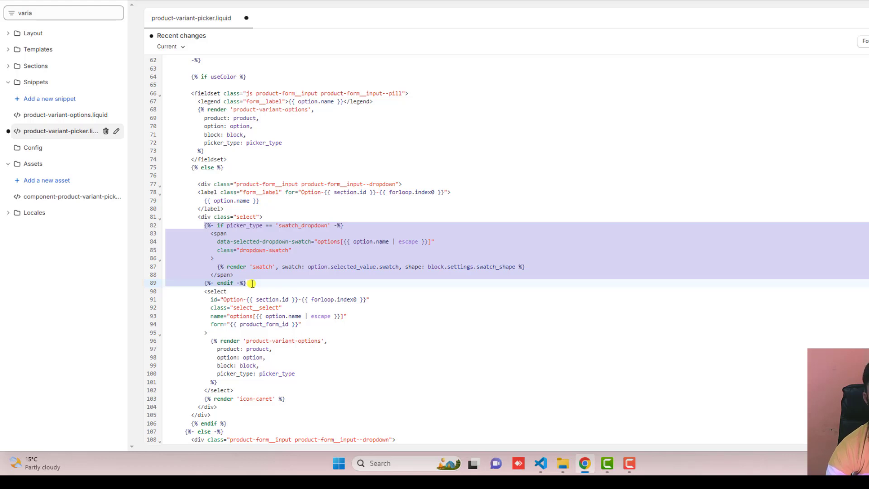
- Delete the swatch_dropdown if-block from the copied dropdown markup
key(Delete)
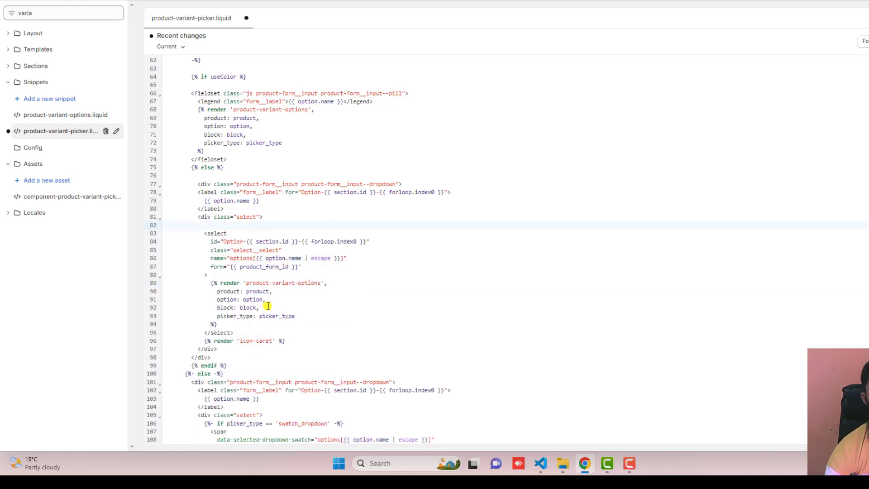
mouse_move(277, 317)
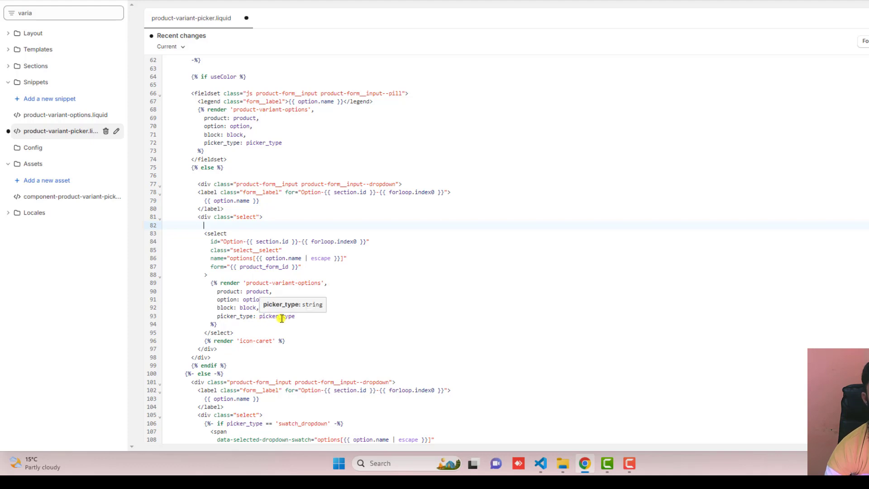
key(ctrl+v)
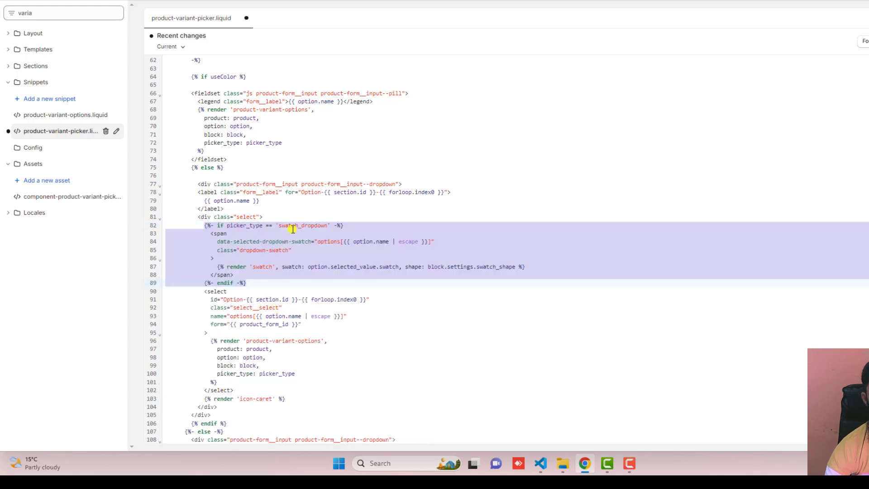
double_click(294, 226)
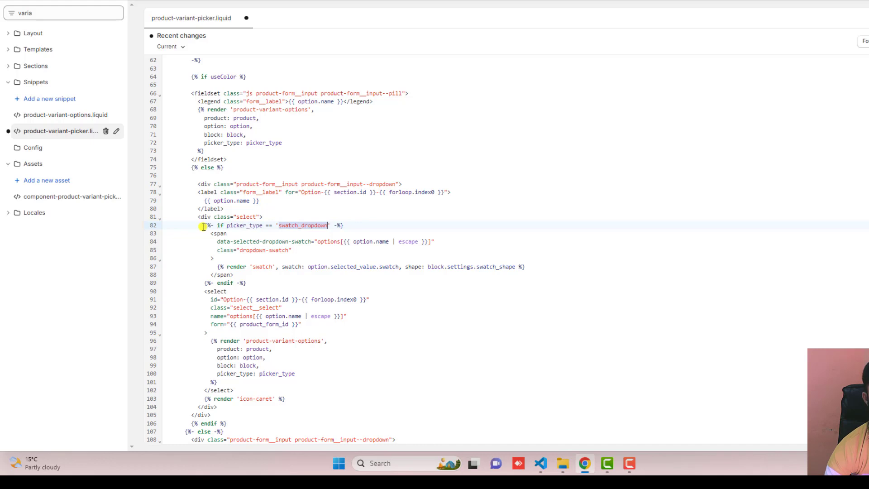
drag(203, 225, 255, 282)
key(Delete)
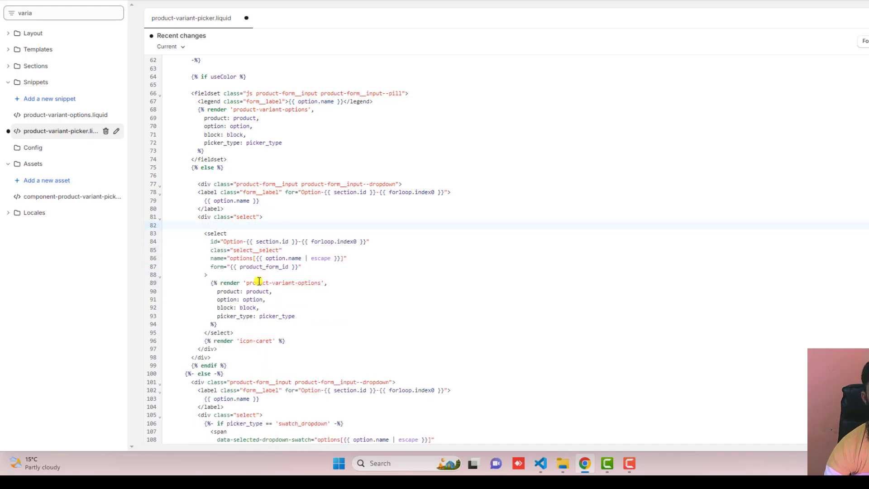
- Replace picker_type on line 93 with 'swatch_dropdown' and save the snippet
double_click(278, 315)
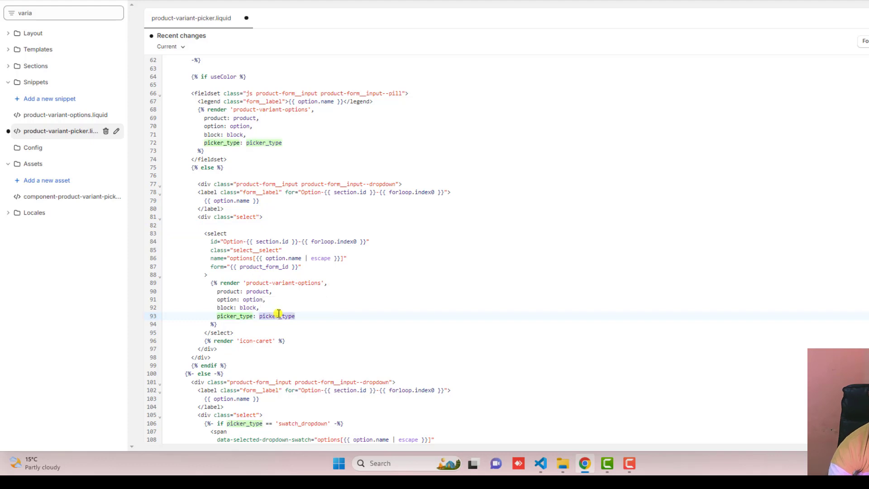
key(BackSpace)
text('swatch_dropdown')
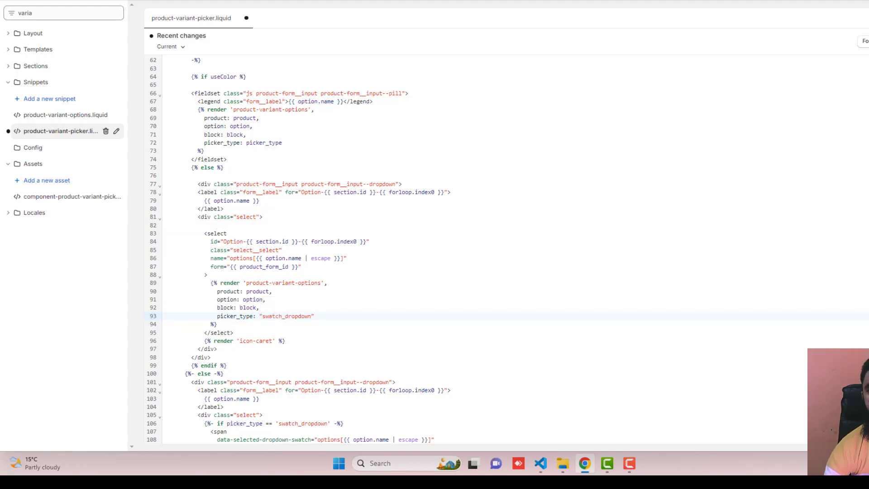
key(ctrl+s)
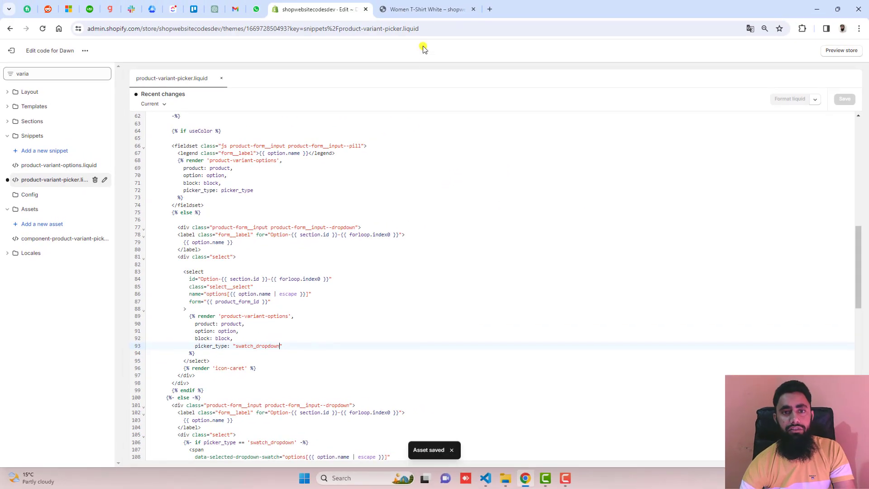
- Reload the product page, where Size is now a dropdown, and choose XL then XXL
click(421, 10)
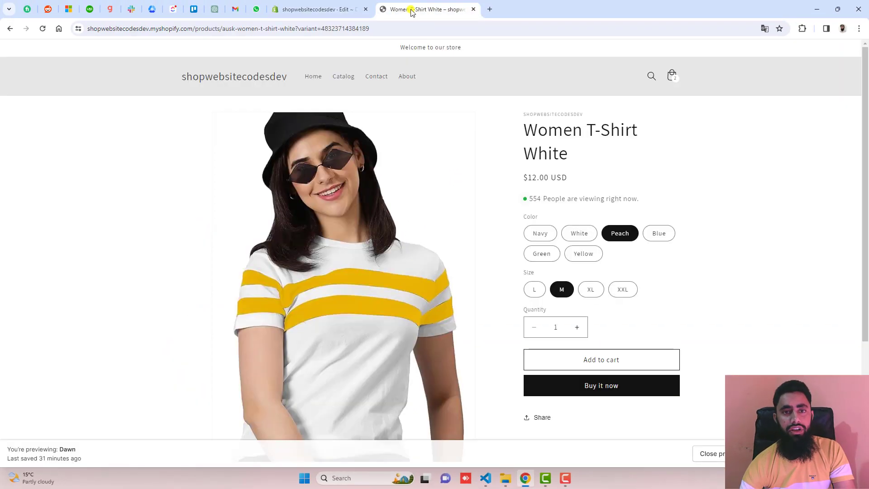
click(44, 29)
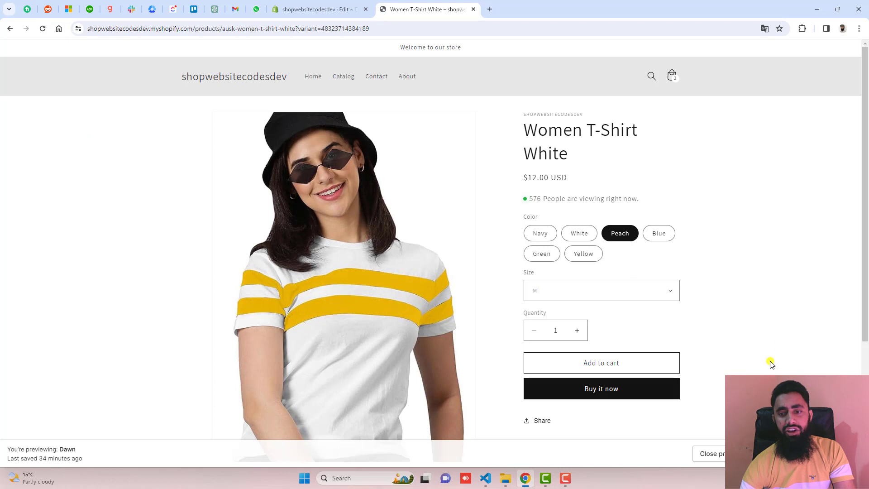
click(662, 291)
click(557, 320)
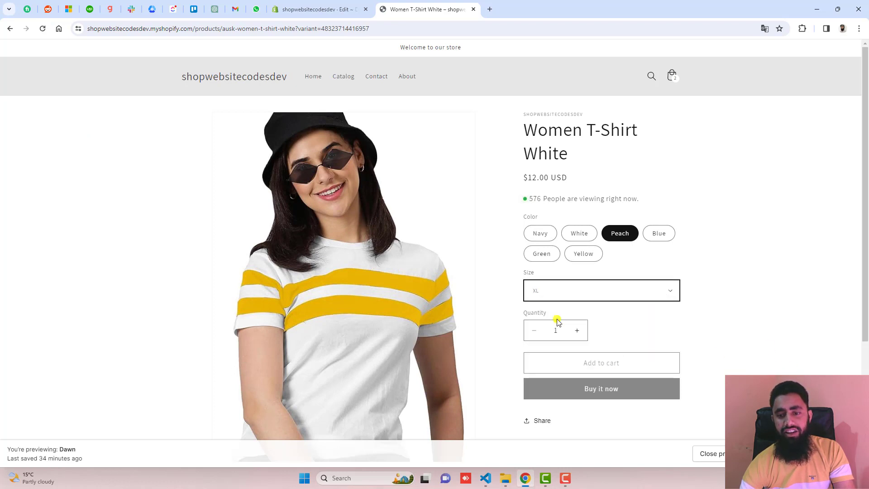
click(624, 290)
click(561, 323)
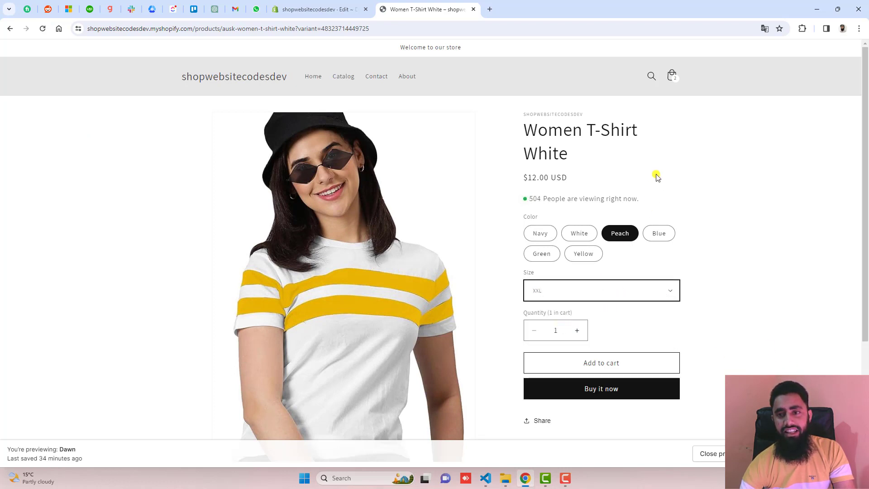
- Add the Peach XXL shirt to the cart and dismiss the confirmation
click(600, 362)
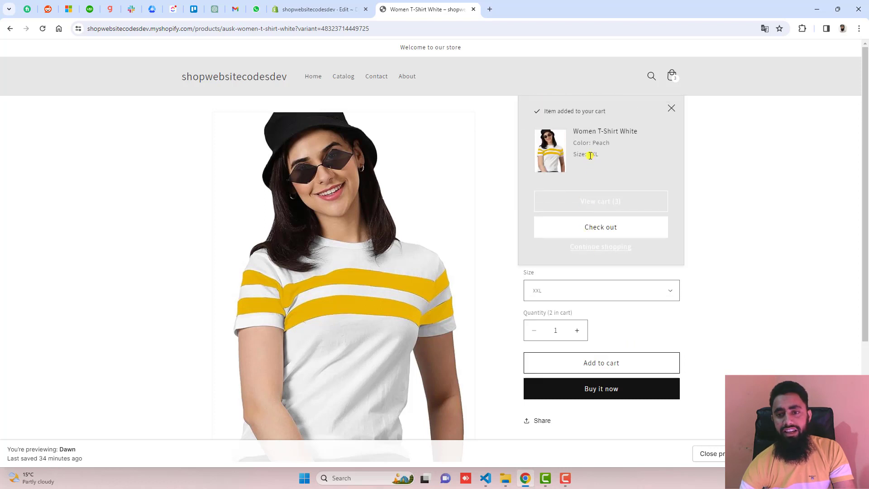
drag(587, 154, 605, 156)
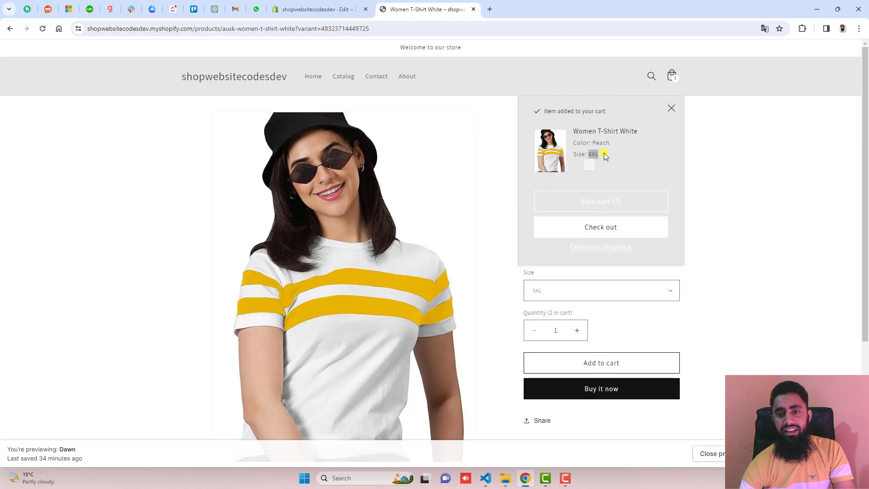
click(672, 110)
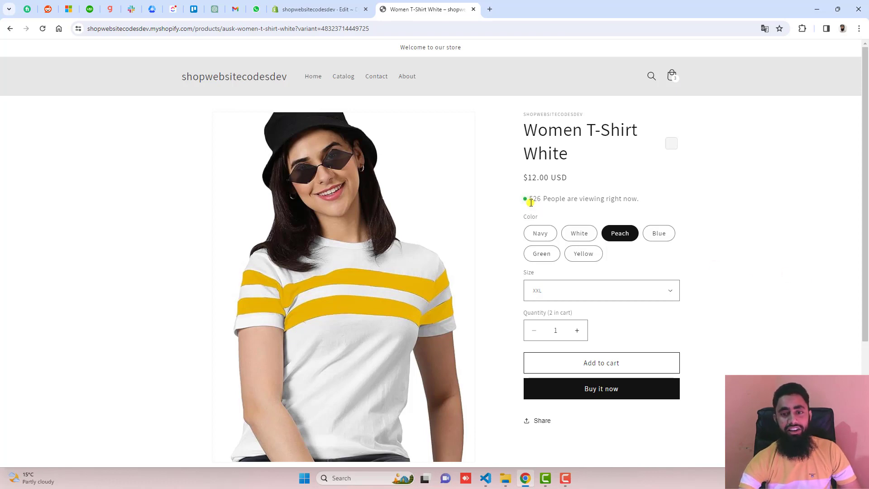
drag(529, 199, 650, 198)
click(578, 208)
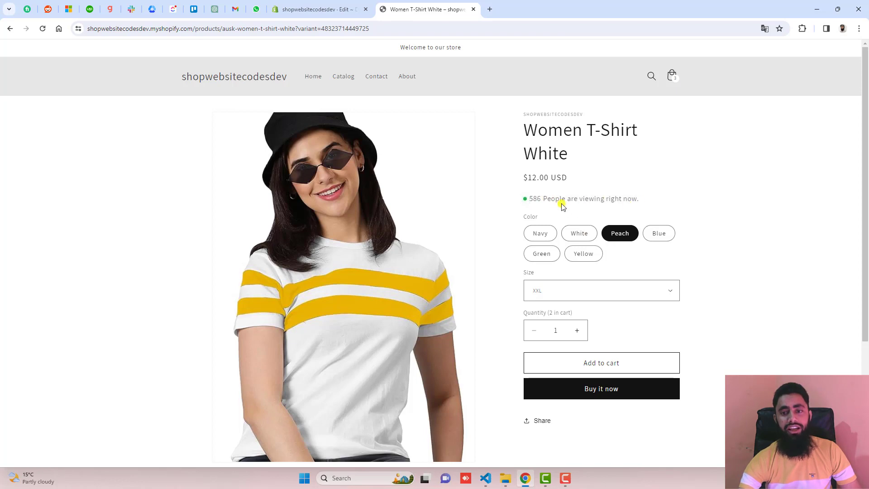